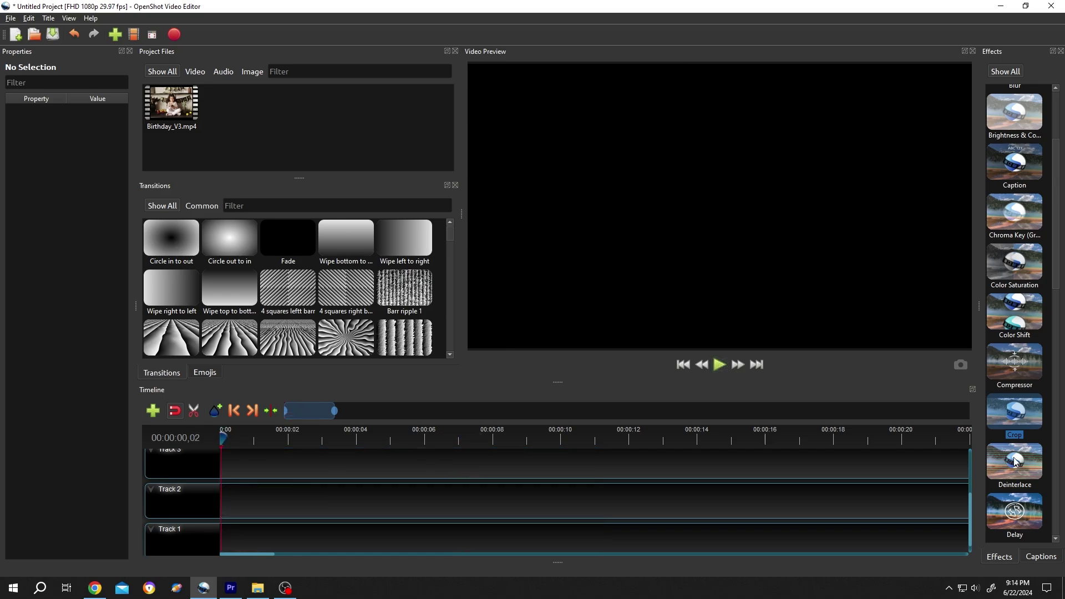
- Switch the OpenShot workspace to Advanced View from the View > Views menu
left_click(71, 20)
mouse_move(85, 57)
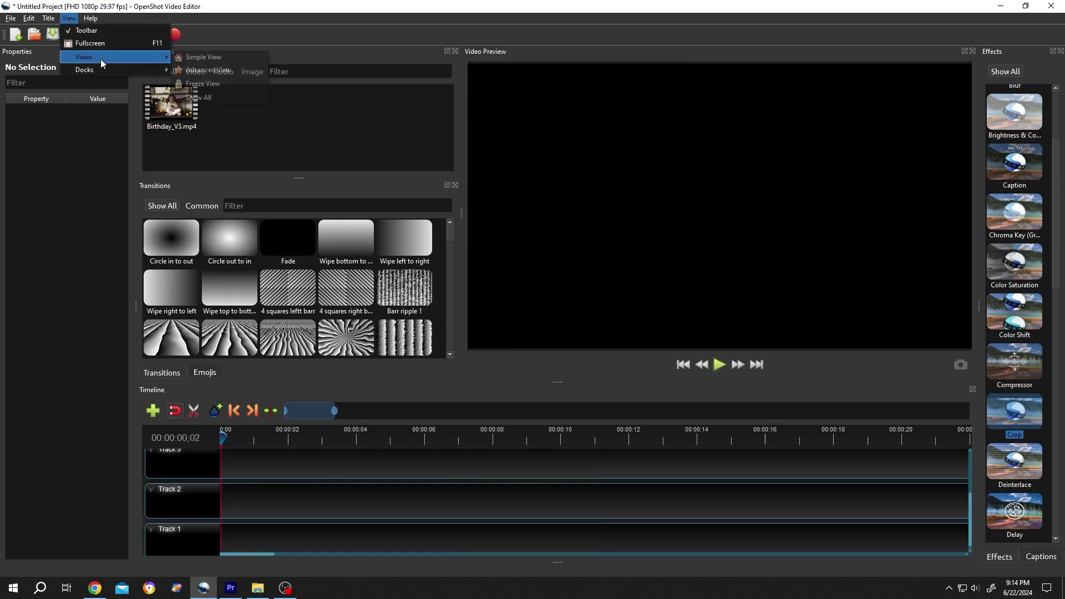
left_click(209, 67)
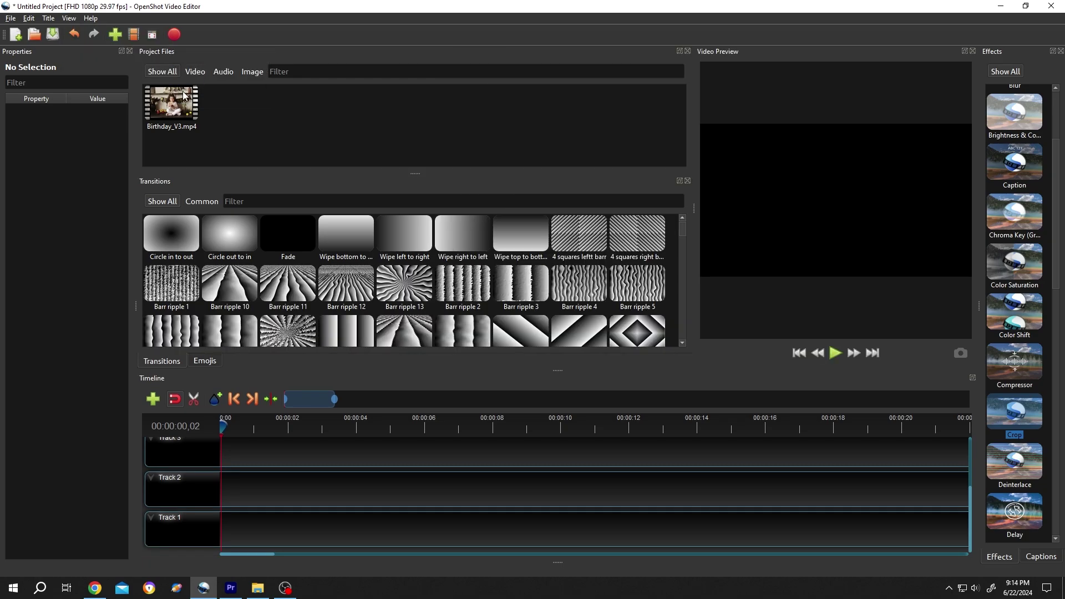
- Put Birthday_V3.mp4 at the start of Track 1 and enlarge the Video Preview panel
left_click_drag(183, 96, 214, 532)
left_click_drag(693, 205, 436, 206)
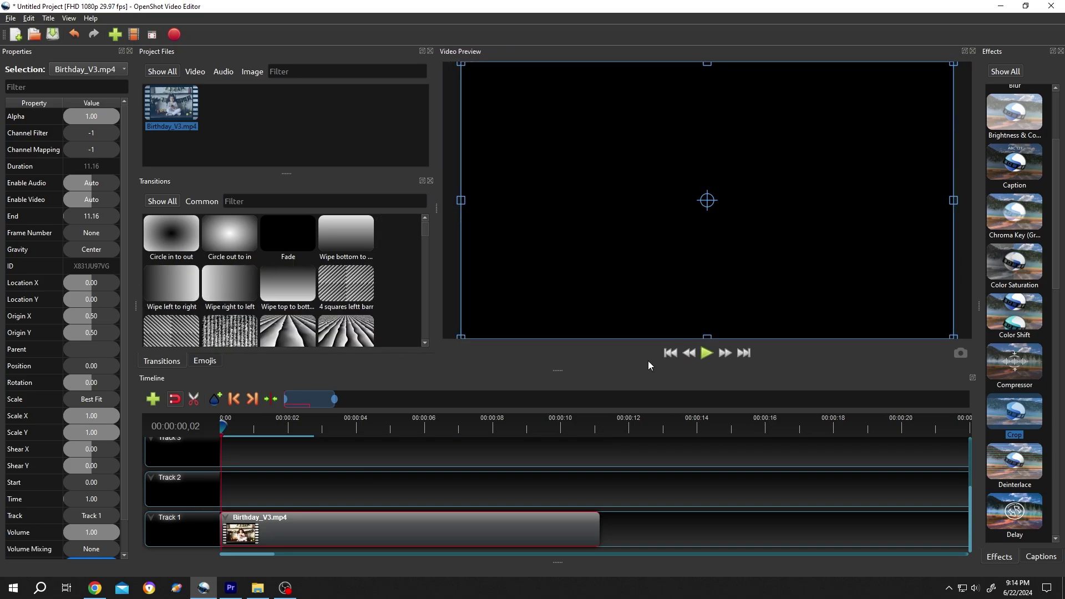
left_click_drag(557, 370, 556, 393)
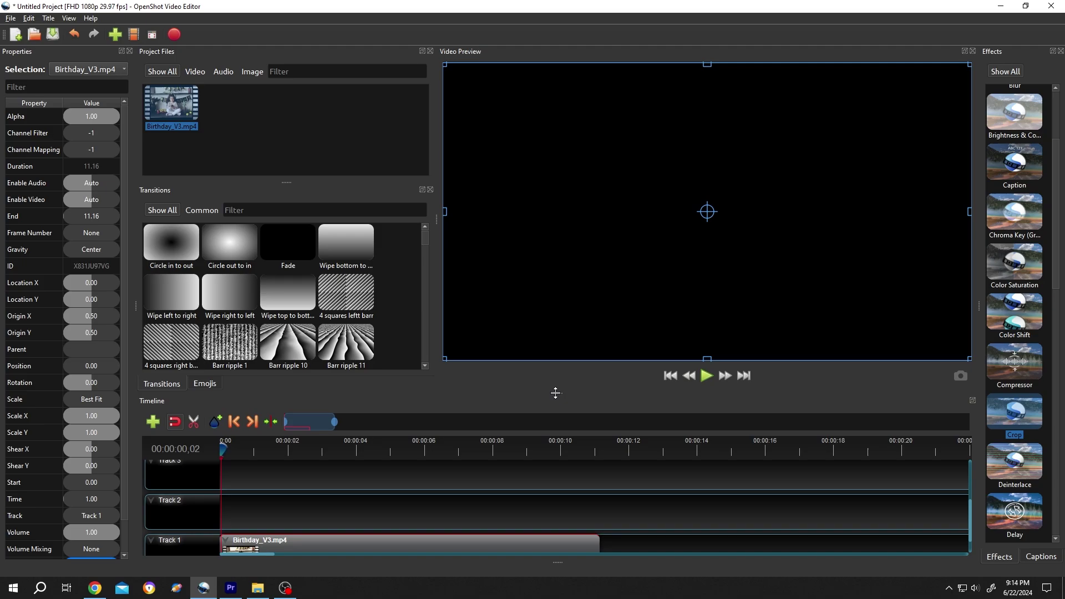
scroll(522, 493, "down", 1)
scroll(1042, 260, "up", 3)
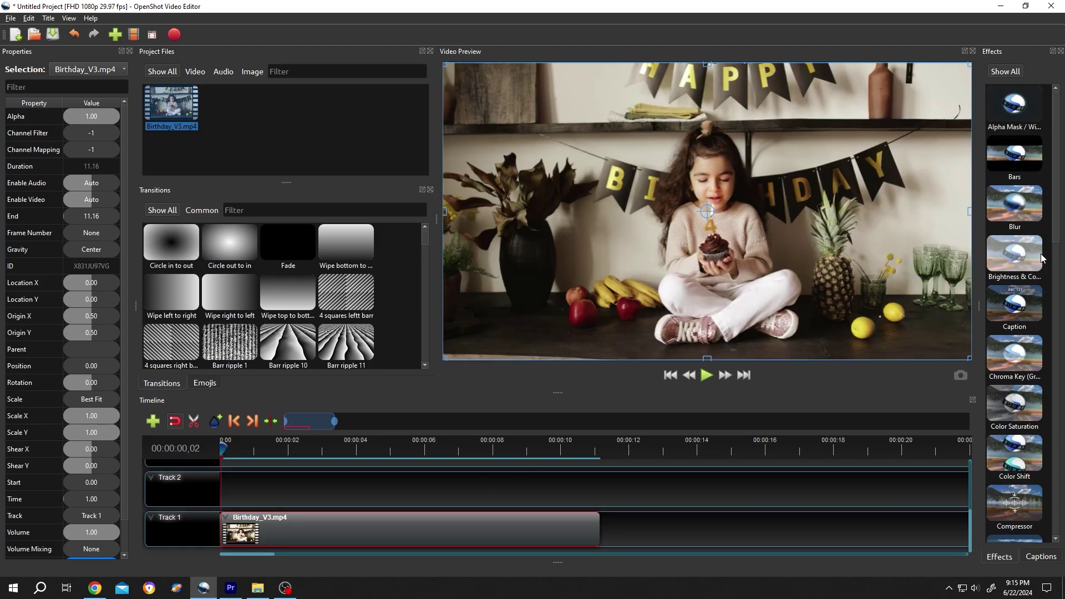
mouse_move(1058, 247)
left_mouse_down()
mouse_move(1062, 319)
mouse_move(335, 524)
left_mouse_up()
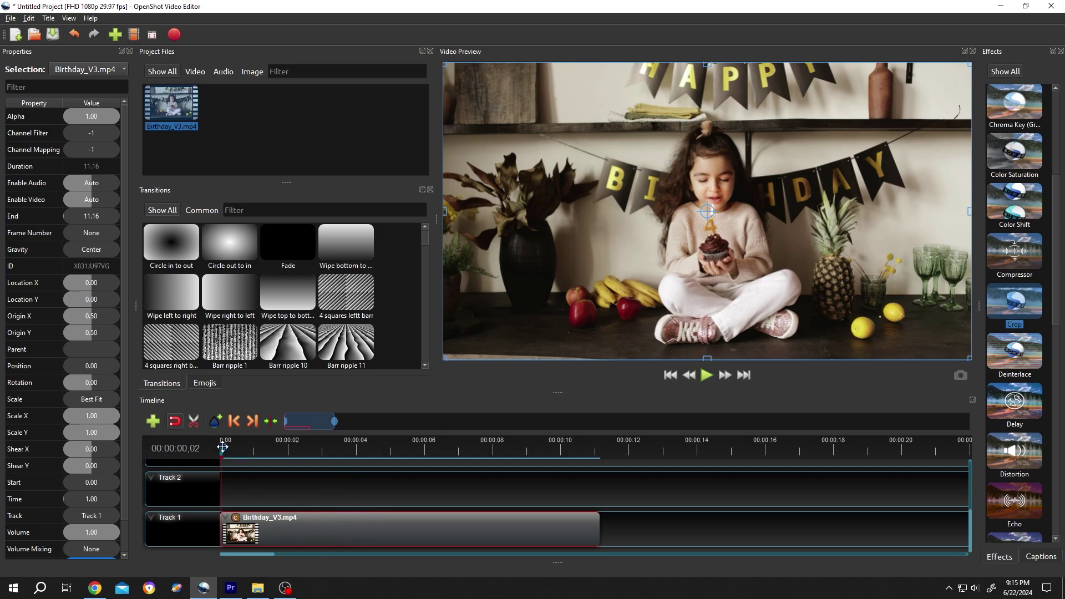
- Move Birthday_V3 to start about 3.1 s in, with the playhead on its first frame
left_click_drag(344, 536, 448, 536)
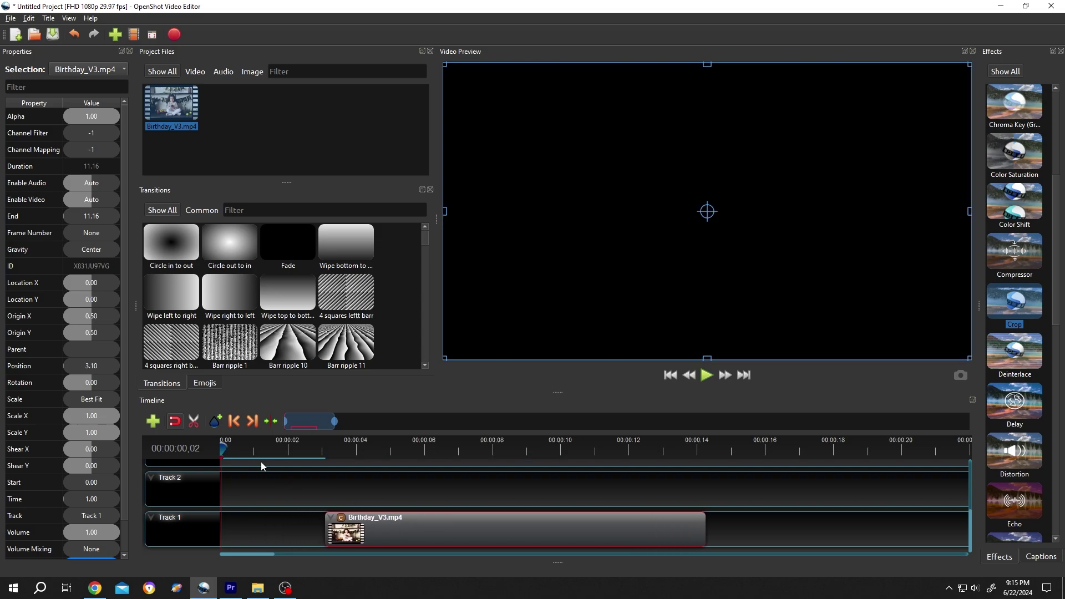
left_click_drag(221, 449, 324, 450)
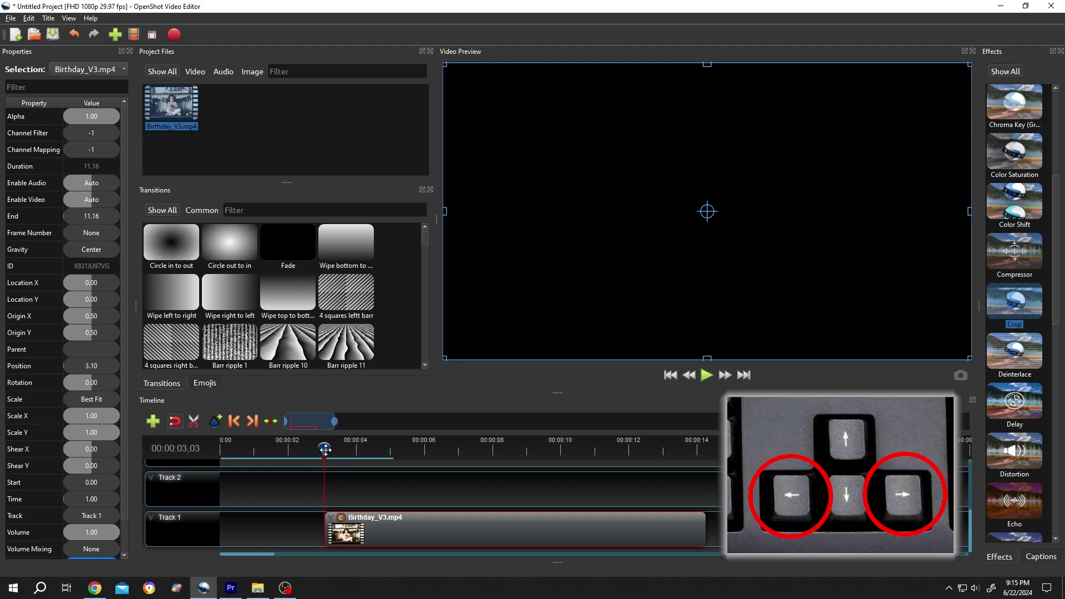
key("Right")
key("Left")
key("Right")
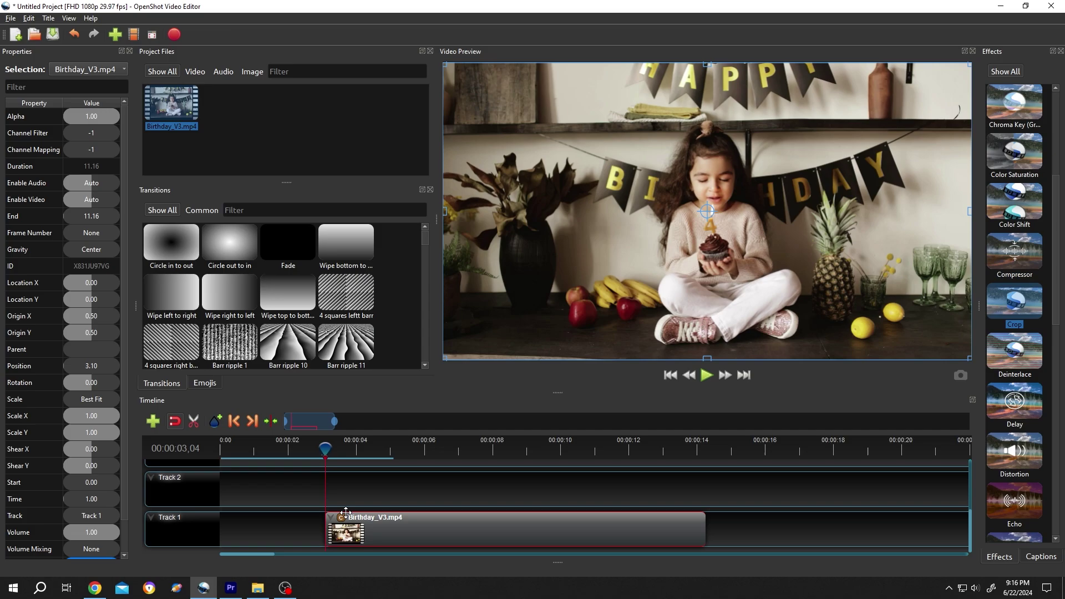
- Set the Crop effect's Left Size and Right Size both to 0.36
left_click(342, 518)
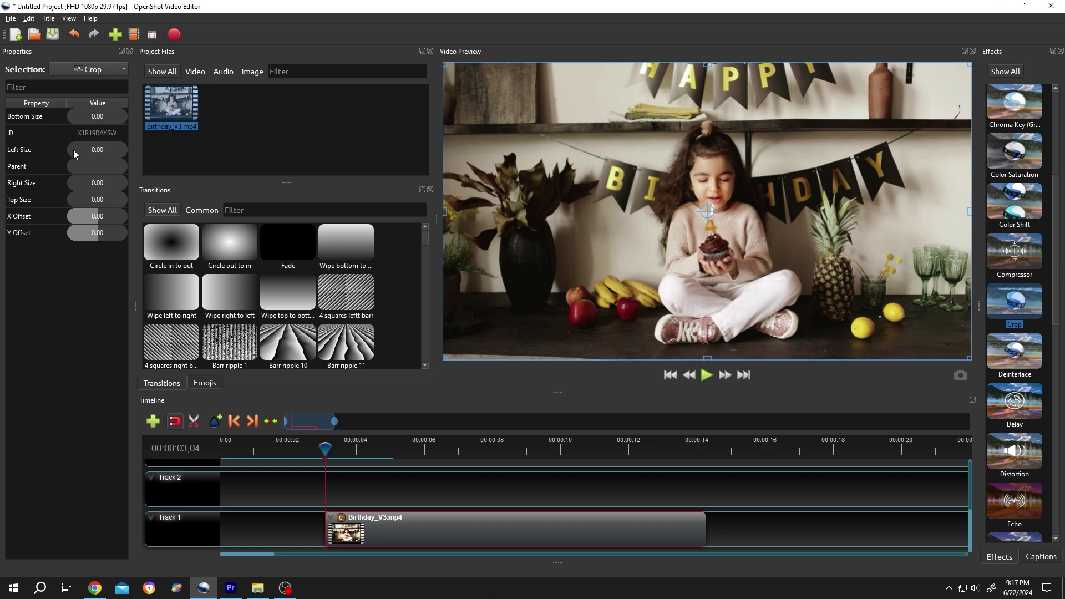
left_click_drag(73, 150, 89, 150)
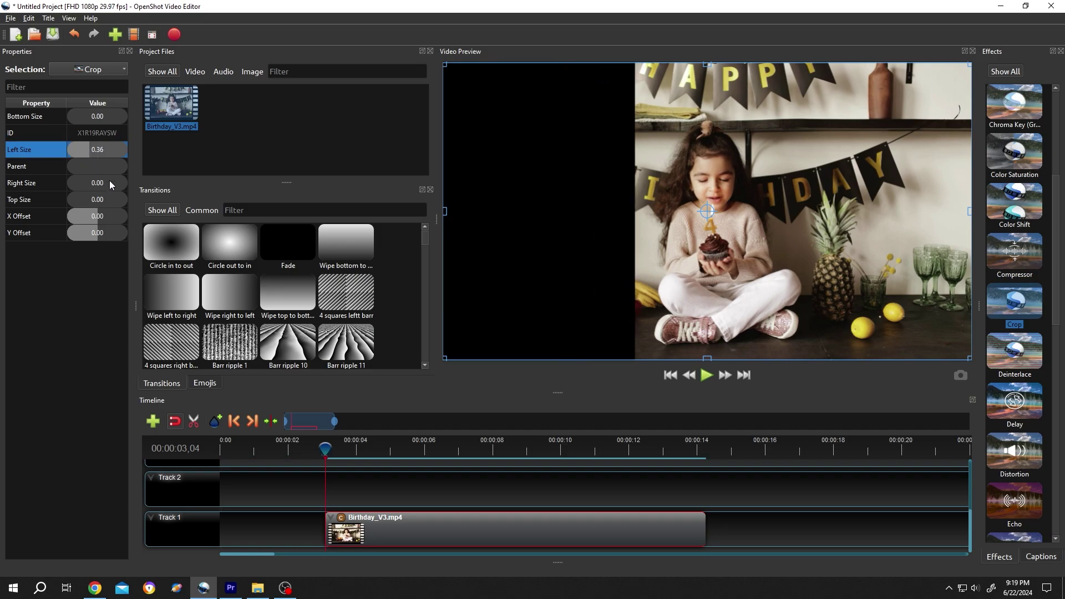
left_click(93, 185)
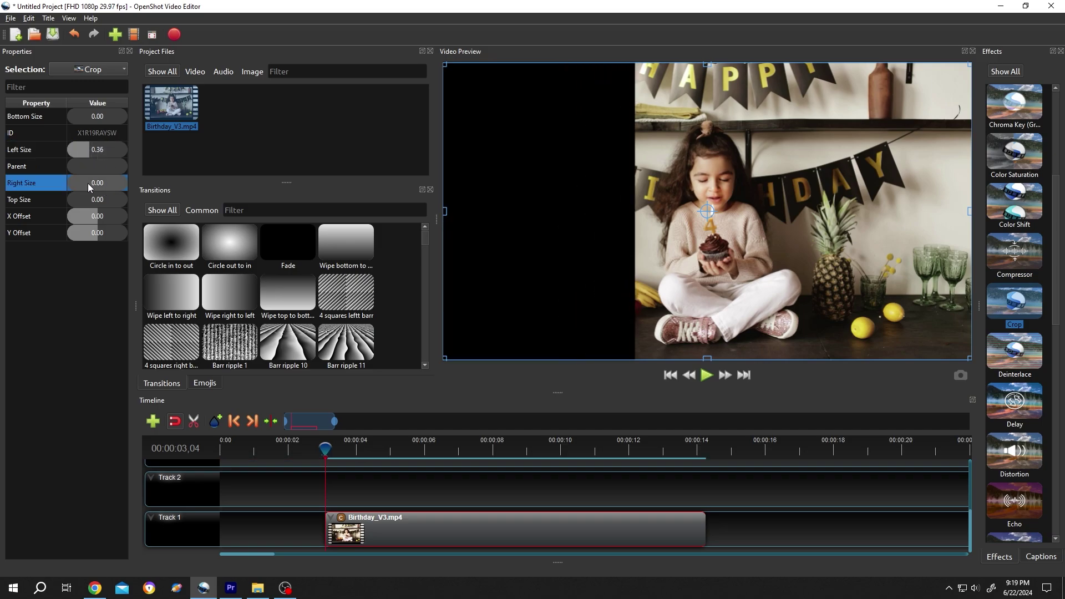
double_click(87, 183)
type("0.")
key("Return")
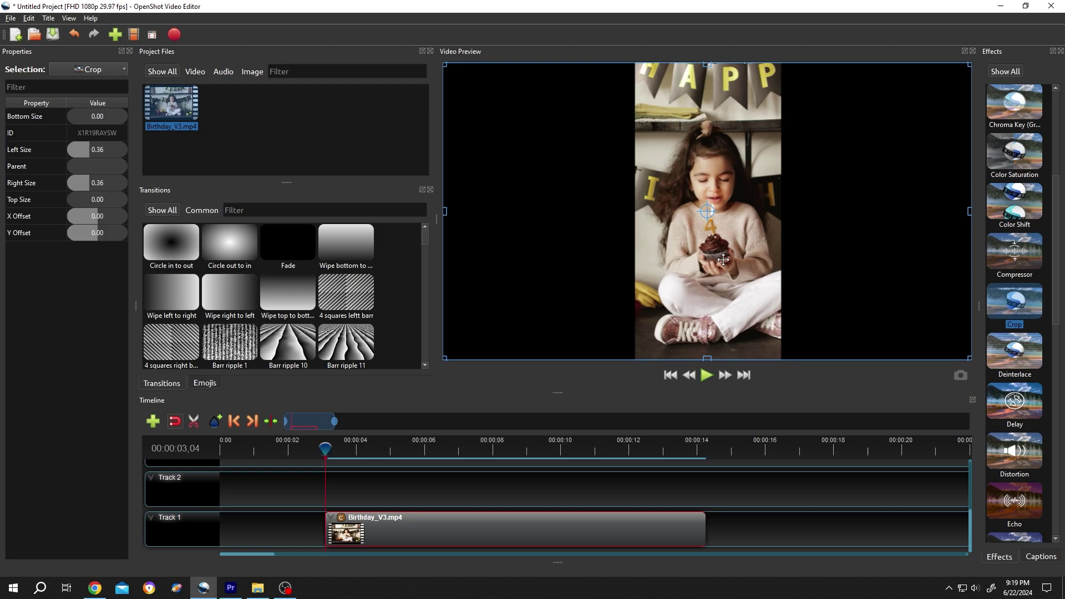
- Set the Crop effect's X Offset to 0.02
left_click(98, 220)
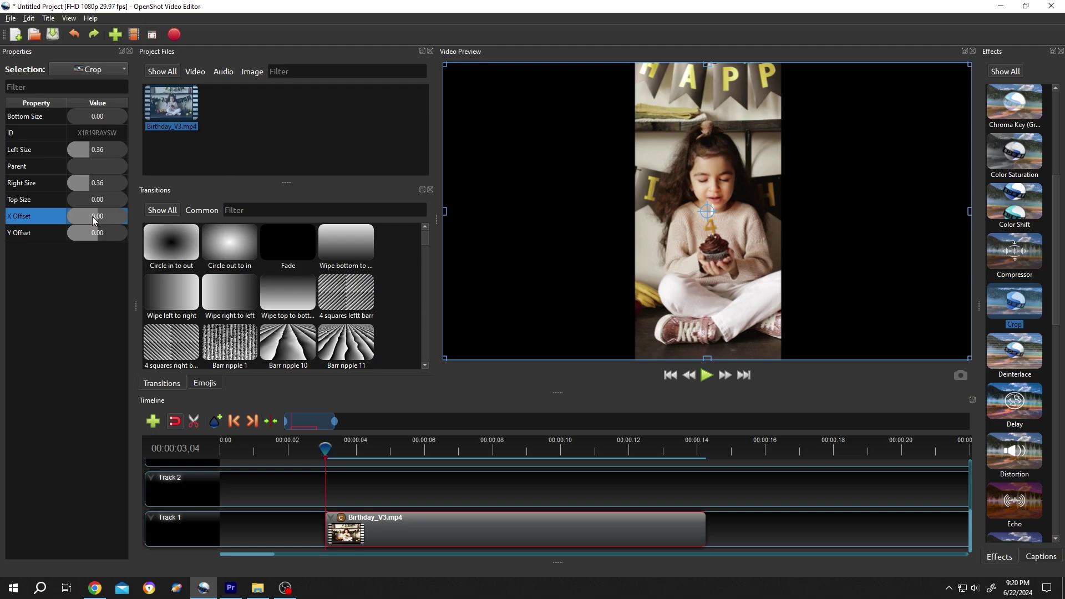
left_click_drag(93, 221, 87, 218)
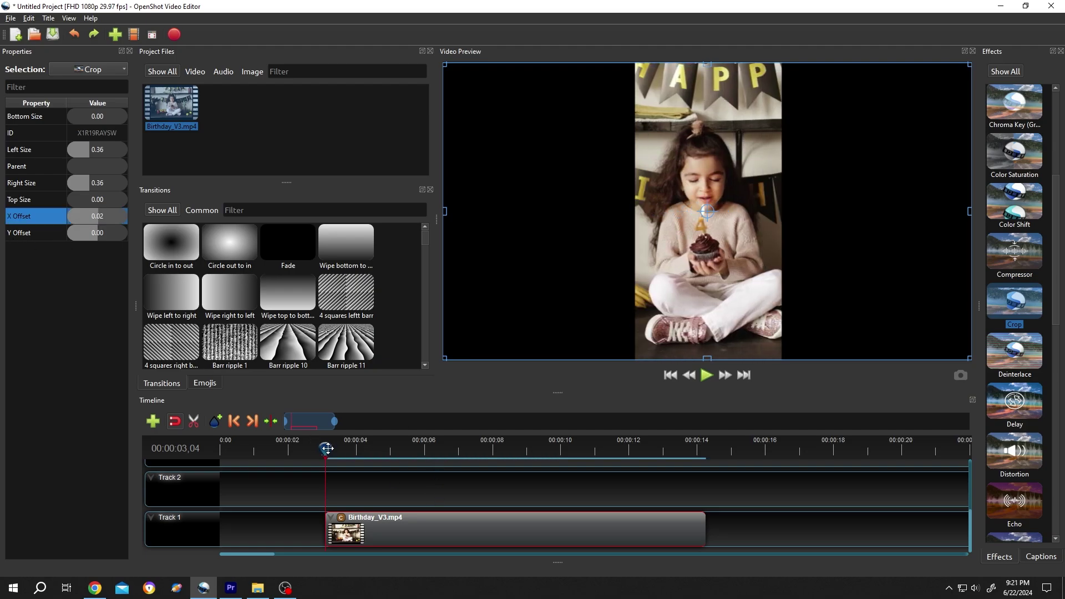
- At 00:00:06,02, keyframe the crop's Right Size and Left Size to 0.50
left_click_drag(327, 448, 426, 448)
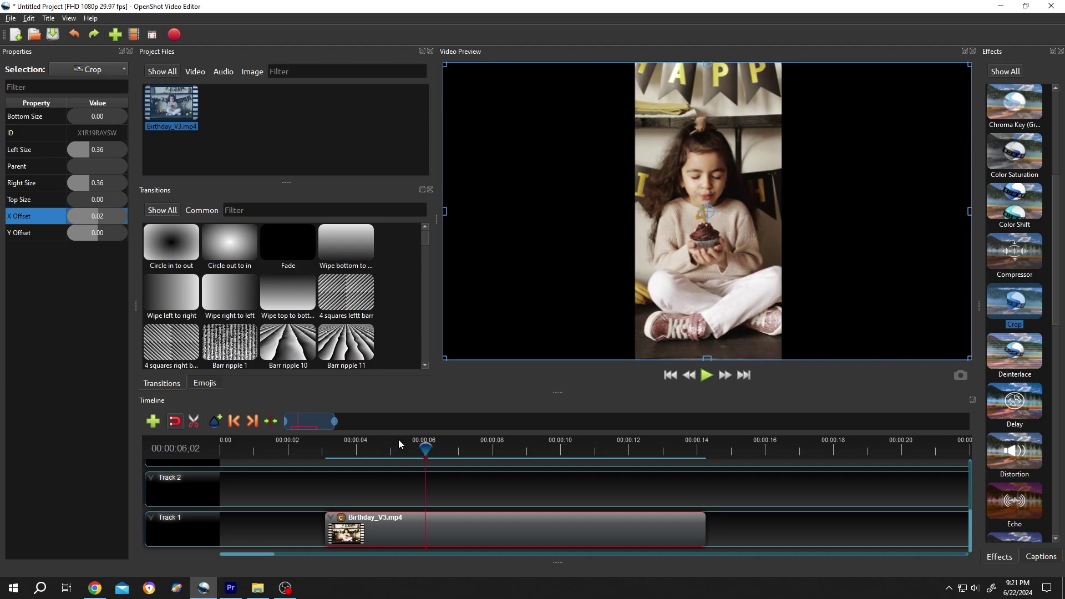
left_click_drag(89, 181, 87, 187)
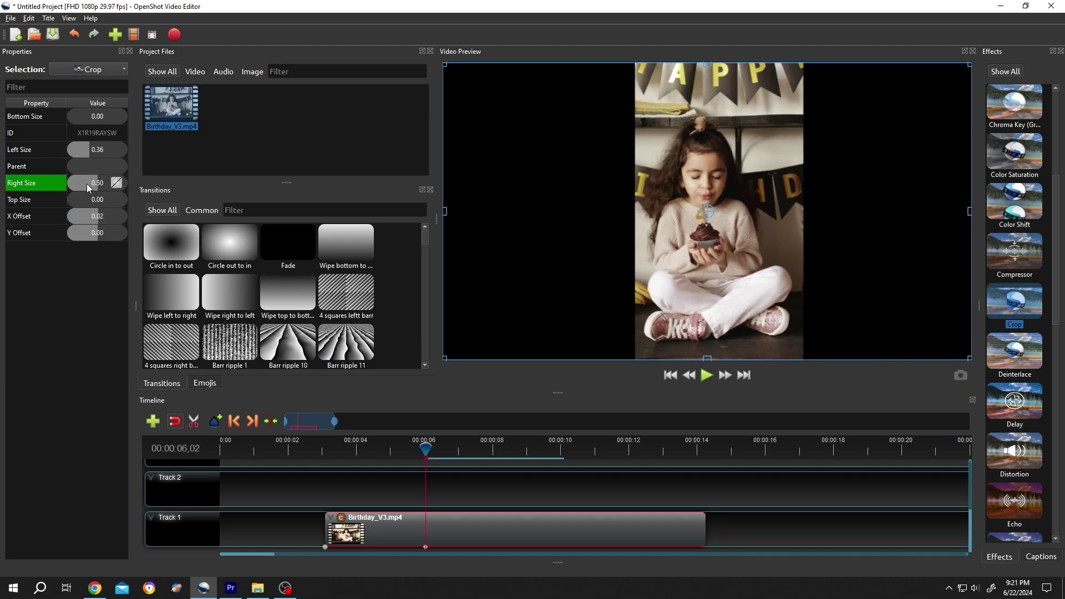
left_click_drag(93, 151, 96, 149)
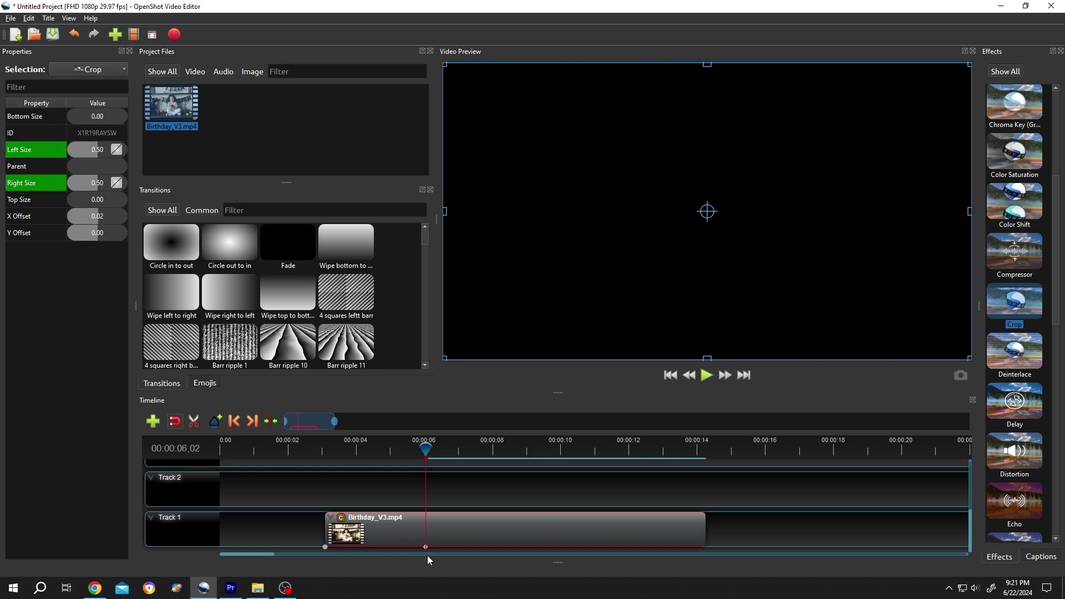
- Play Birthday_V3 from about 3 s and pause at 00:00:03,13 to preview the crop
left_click(425, 534)
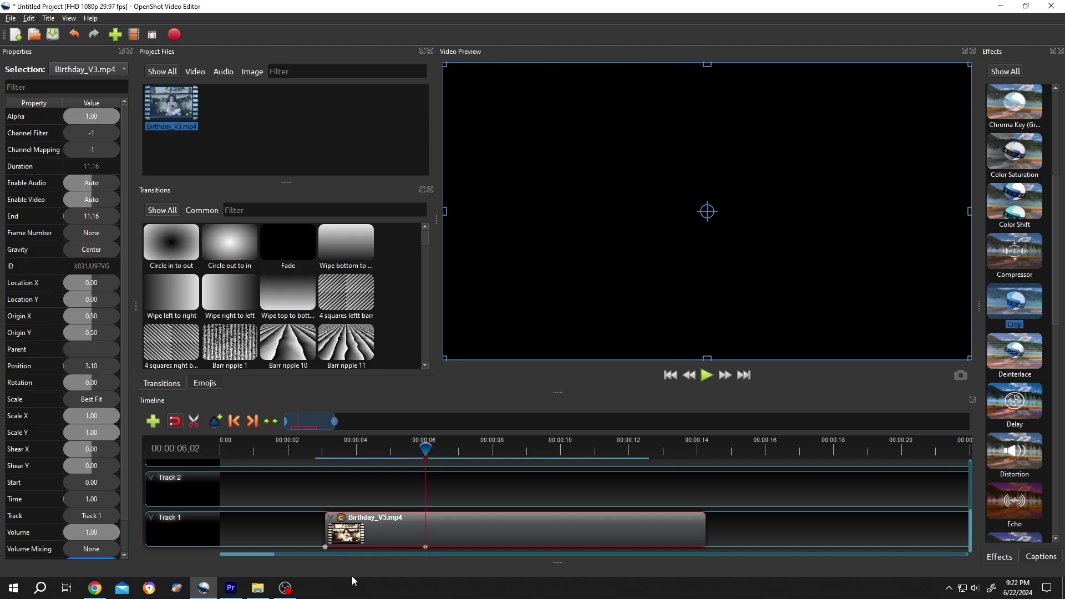
left_click(325, 451)
left_click(707, 375)
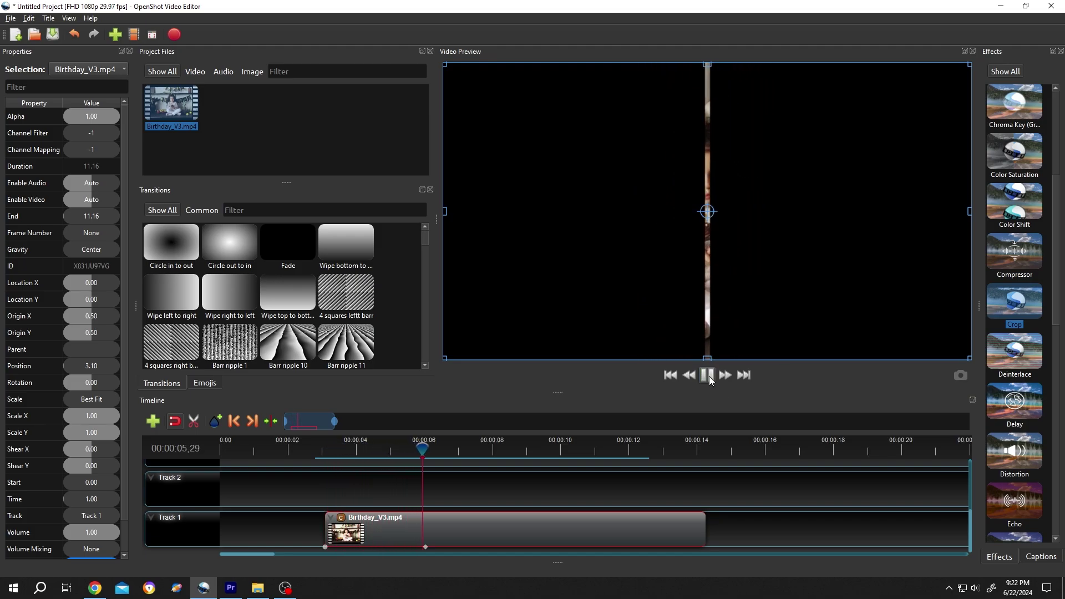
left_click(709, 381)
left_click(336, 450)
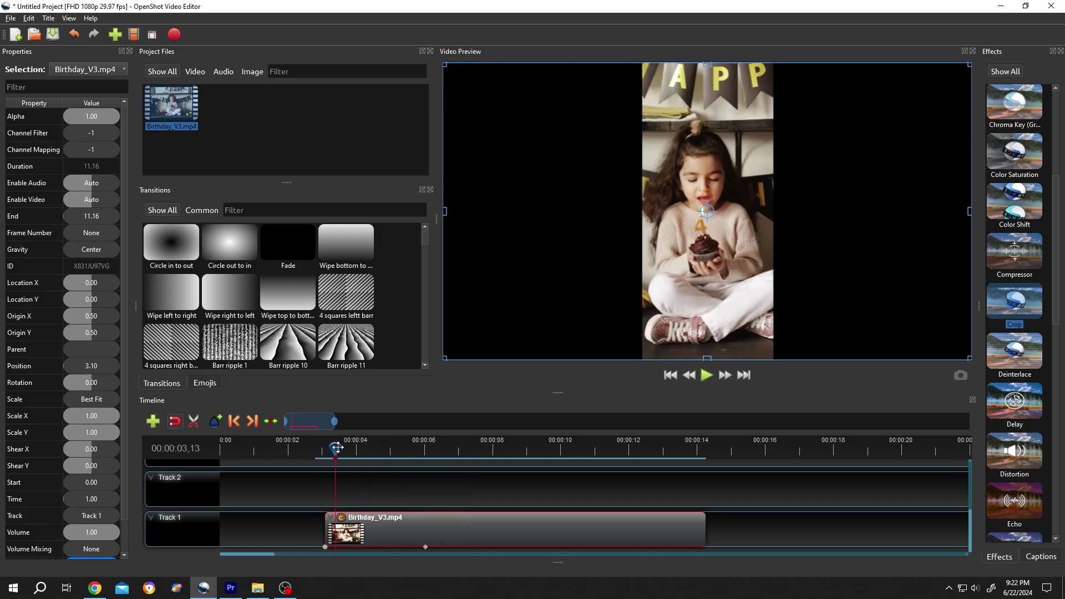